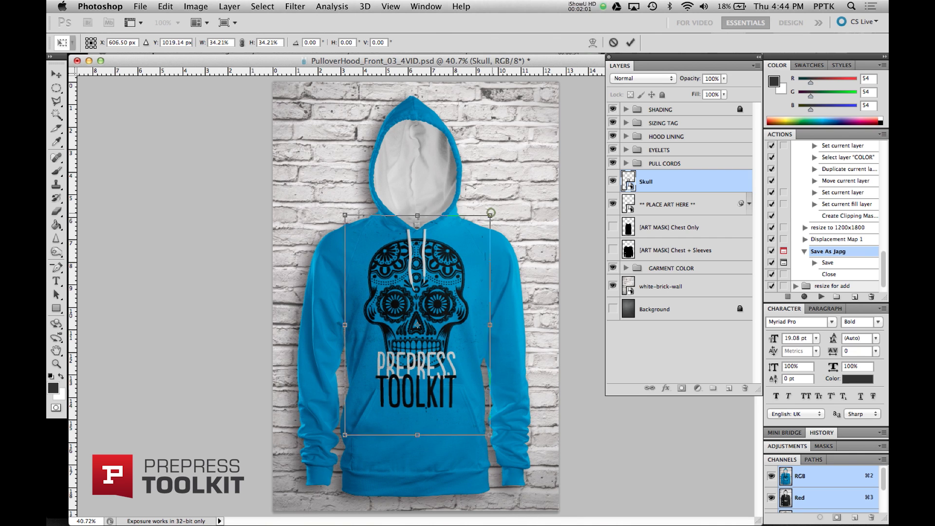
# Step: Scale the Skull artwork down to about 29.77% and position it on the hoodie's chest
pyautogui.moveTo(492, 212); pyautogui.dragTo(484, 209)
pyautogui.moveTo(438, 292); pyautogui.dragTo(438, 282)
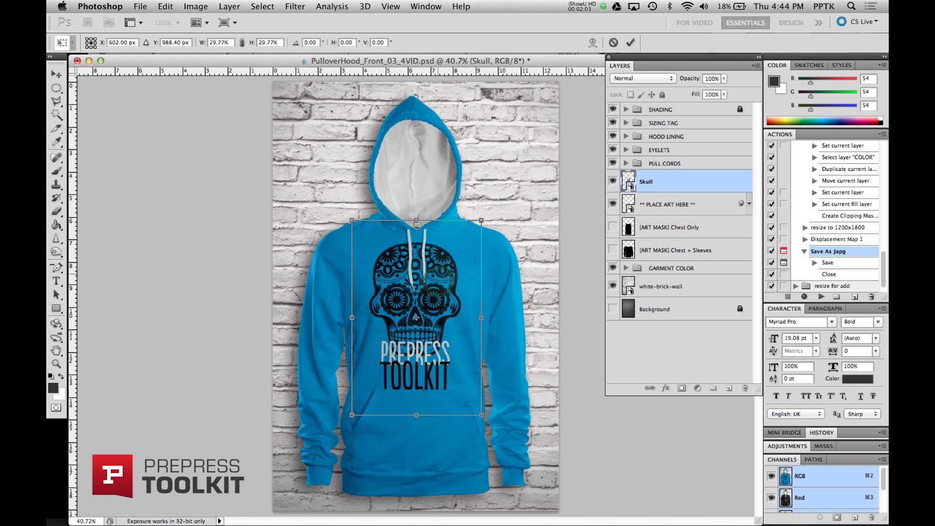
pyautogui.click(630, 42)
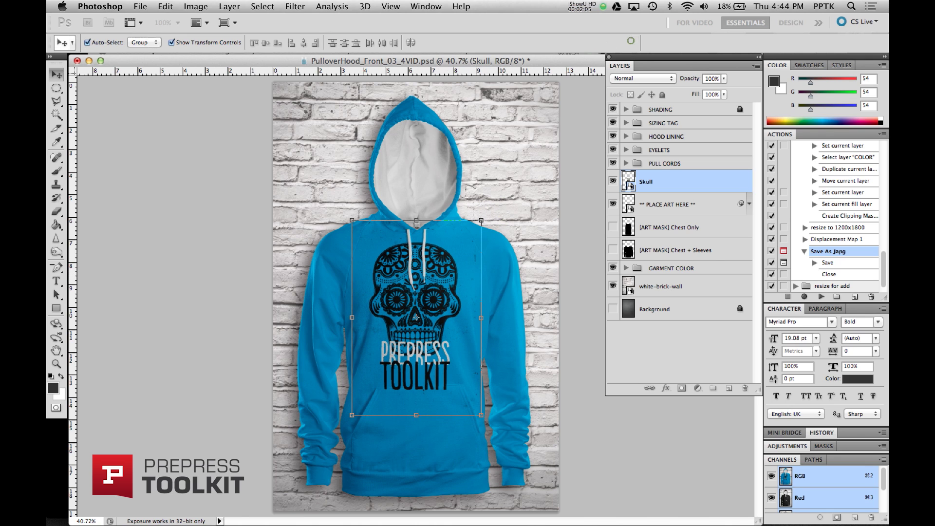
pyautogui.click(580, 301)
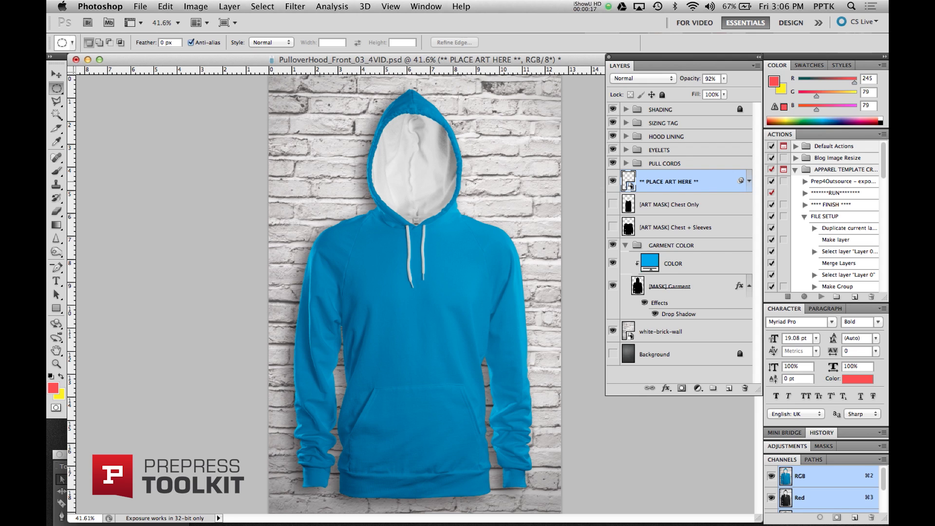
# Step: Open the contents of the ** PLACE ART HERE ** smart object and show the Art Placement Guide layer
pyautogui.doubleClick(629, 178)
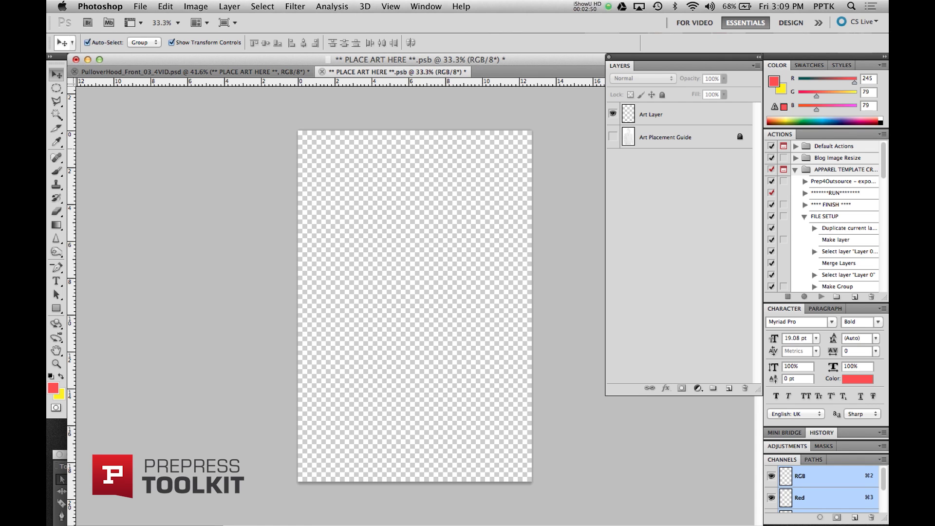
pyautogui.click(613, 137)
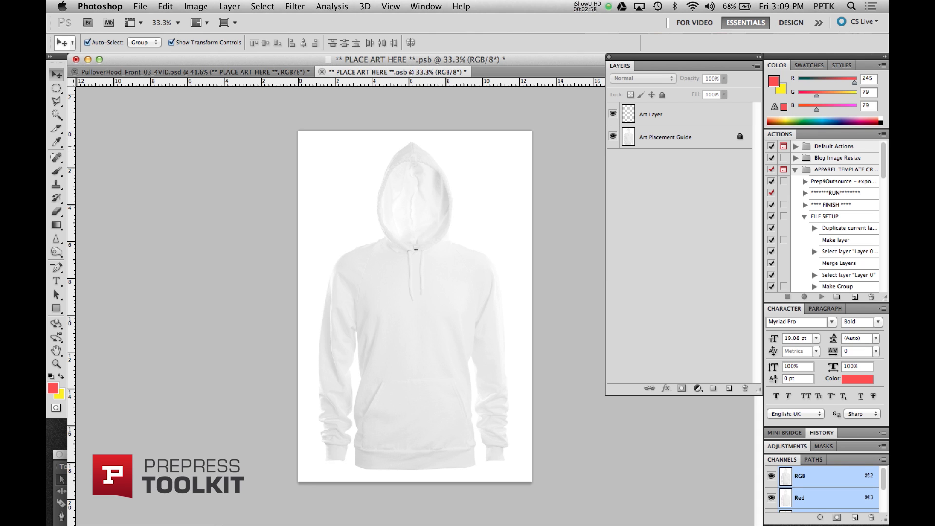
# Step: Place temp_art.psd from the [NEW] Template Files folder into the smart object document
pyautogui.click(139, 7)
pyautogui.moveTo(165, 6)
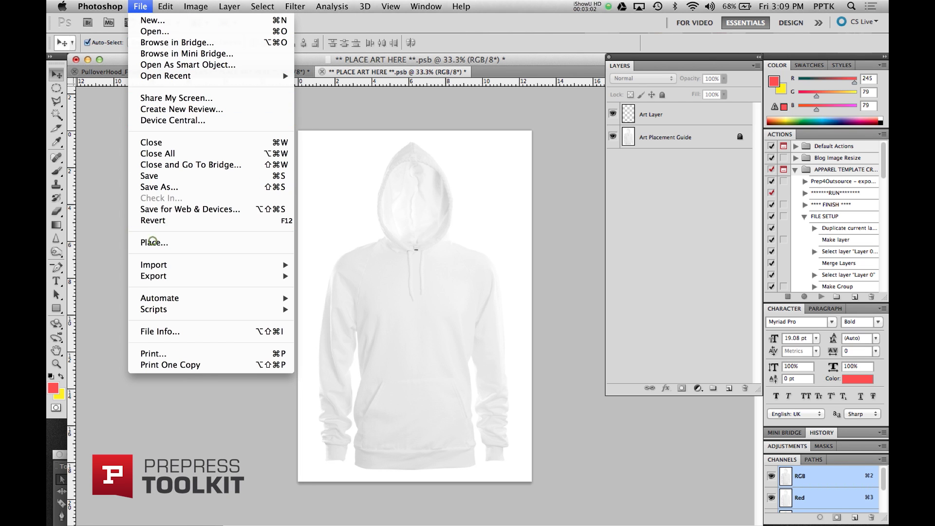
pyautogui.click(152, 240)
pyautogui.click(450, 132)
pyautogui.doubleClick(450, 130)
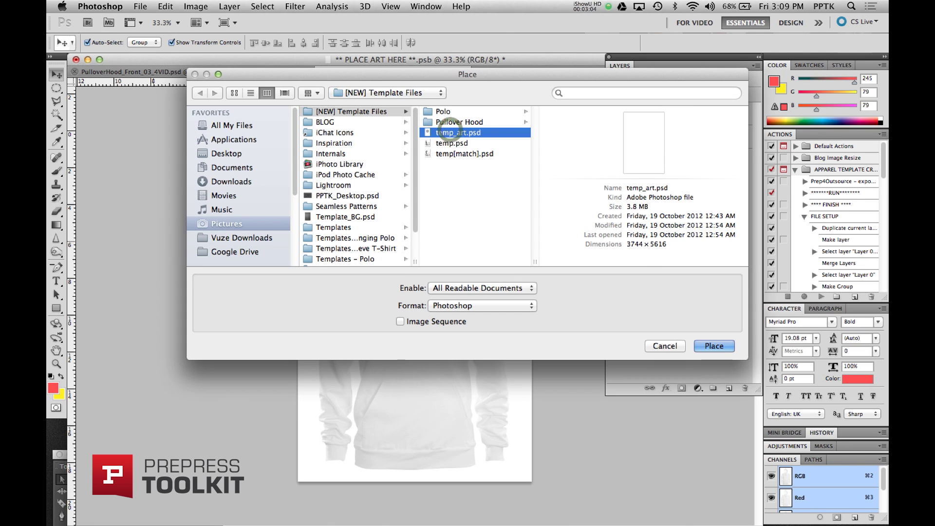
pyautogui.click(631, 43)
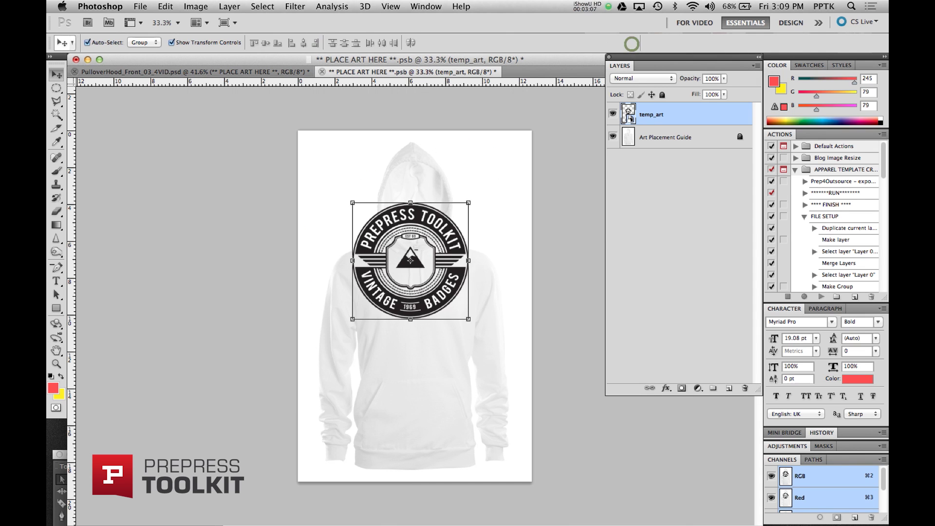
# Step: Add a new empty layer and merge it with the placed temp_art layer
pyautogui.click(729, 388)
pyautogui.keyDown('shift'); pyautogui.click(649, 138); pyautogui.keyUp('shift')
pyautogui.click(756, 65)
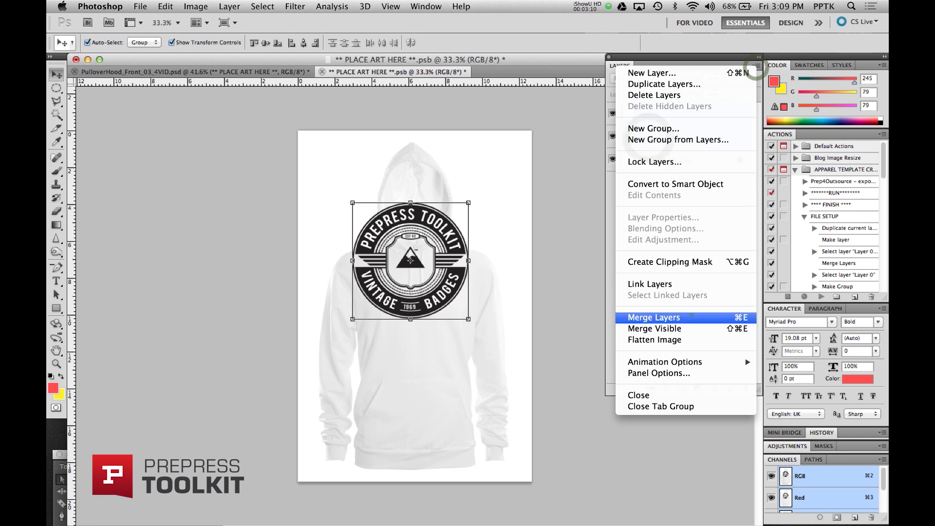
pyautogui.click(691, 316)
# Step: Scale the badge to about 89% and position it on the guide hoodie's chest, just below the neckline
pyautogui.moveTo(433, 218); pyautogui.dragTo(467, 263)
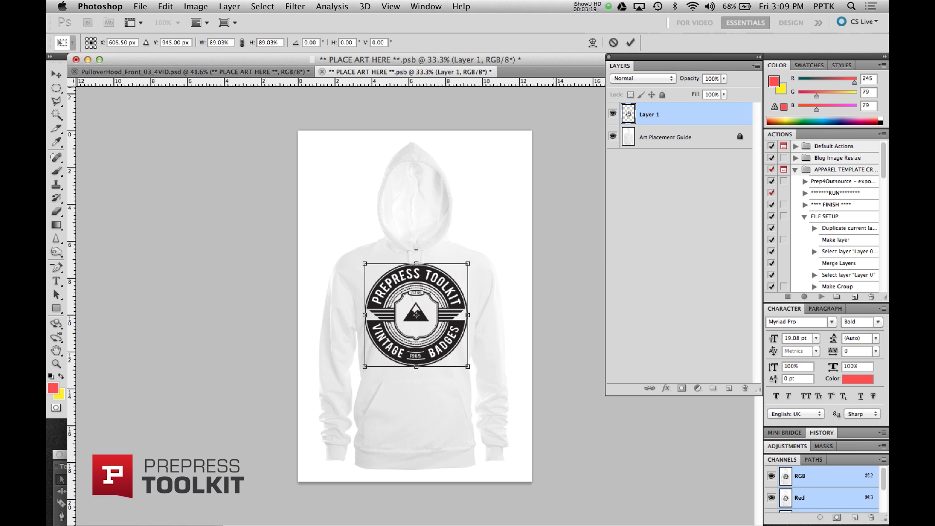
pyautogui.click(630, 42)
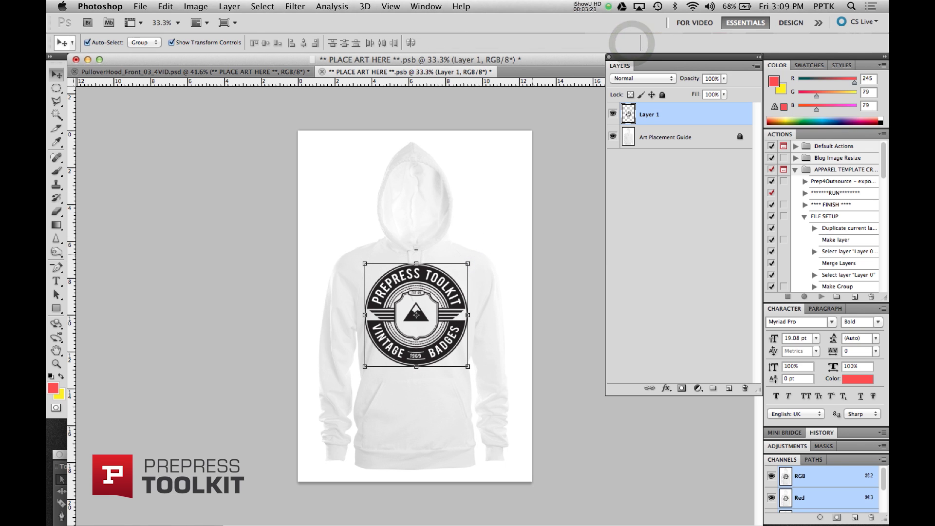
pyautogui.hotkey('shift', 'Up')
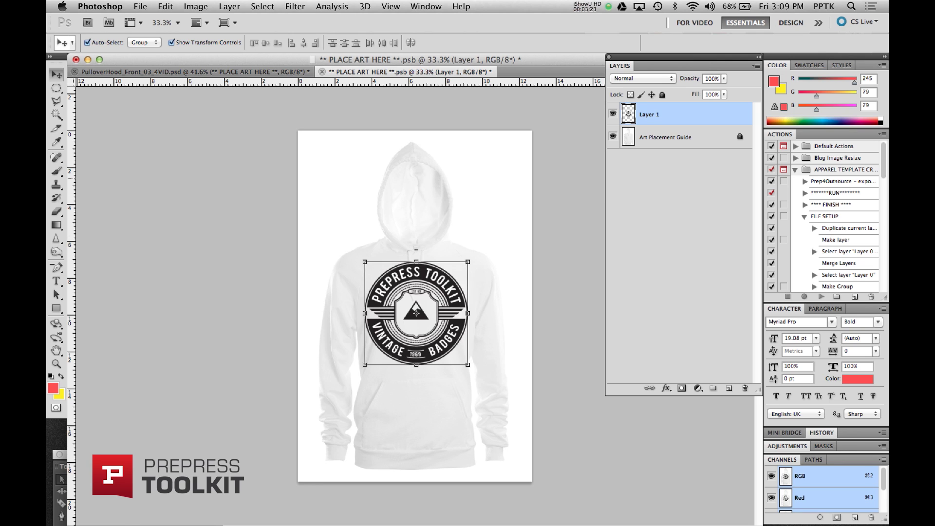
pyautogui.click(639, 183)
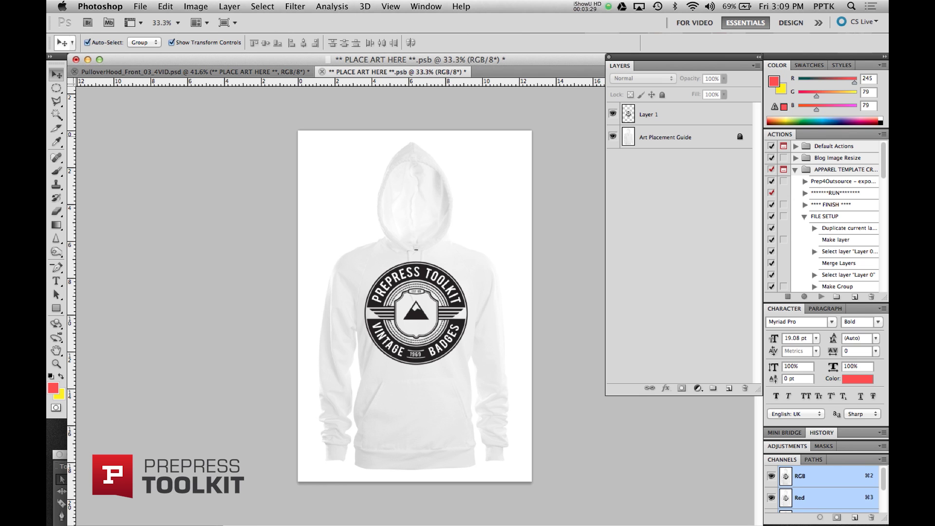
# Step: Hide the Art Placement Guide and close the smart object document, saving its changes
pyautogui.click(613, 137)
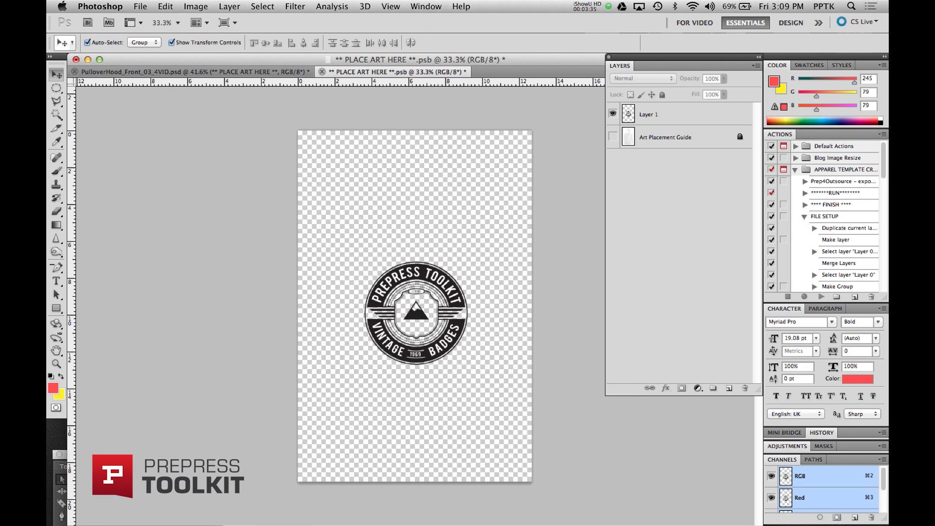
pyautogui.click(321, 72)
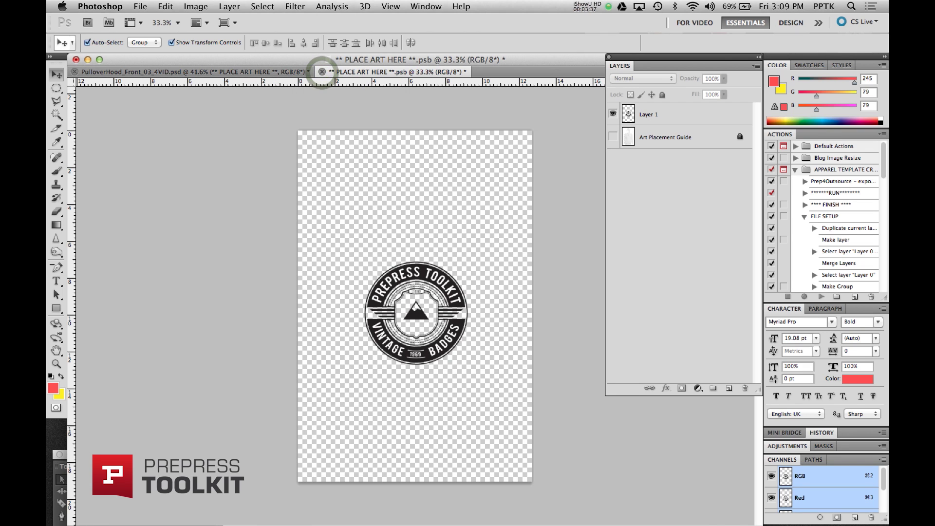
pyautogui.click(573, 193)
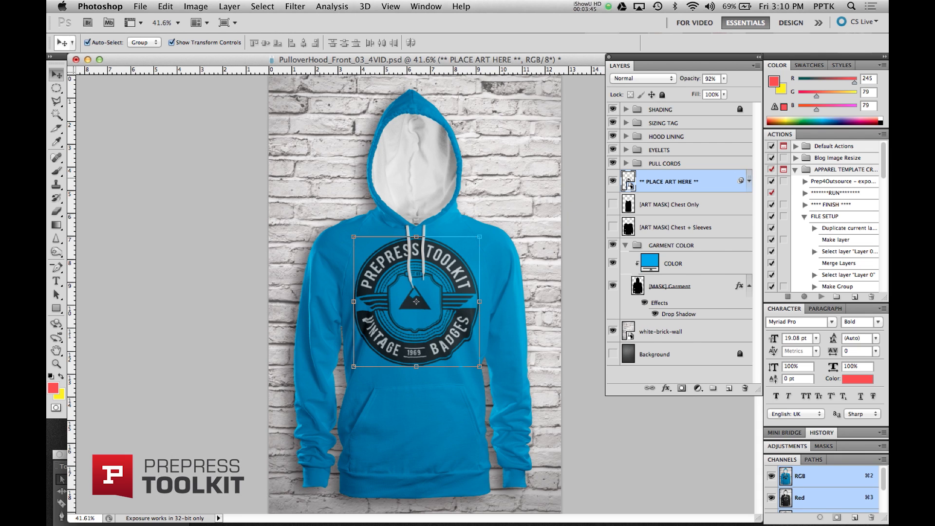
# Step: Expand the smart filters of the ** PLACE ART HERE ** layer and examine the badge's edges up close on the hoodie
pyautogui.click(750, 179)
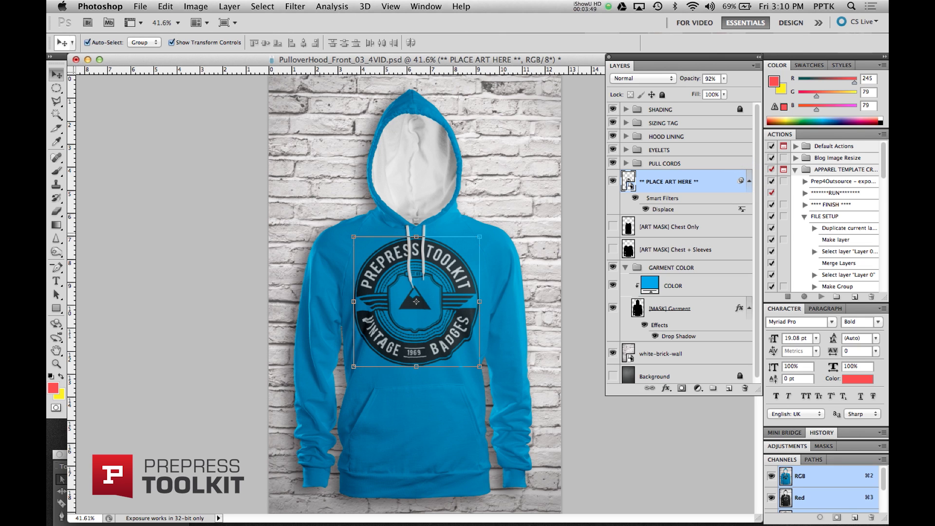
pyautogui.click(556, 232)
pyautogui.press('z')
pyautogui.click(415, 320)
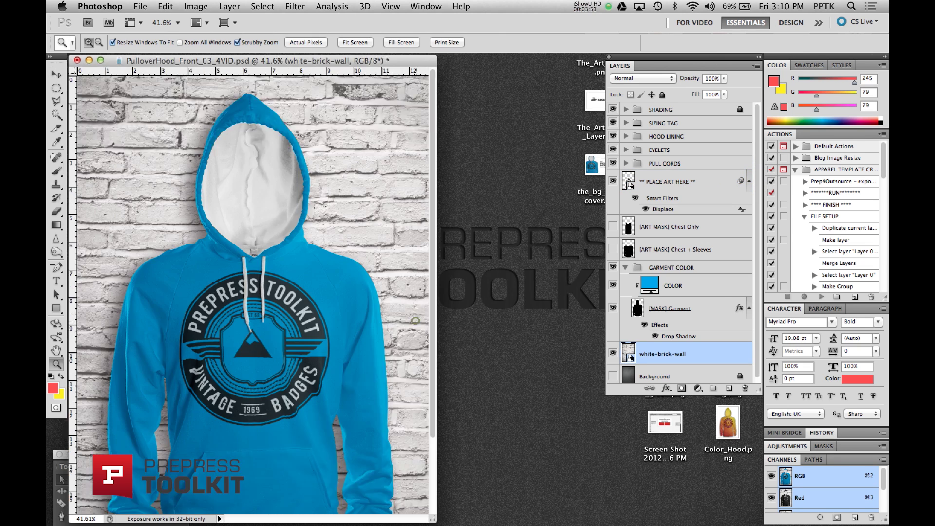
pyautogui.click(416, 320)
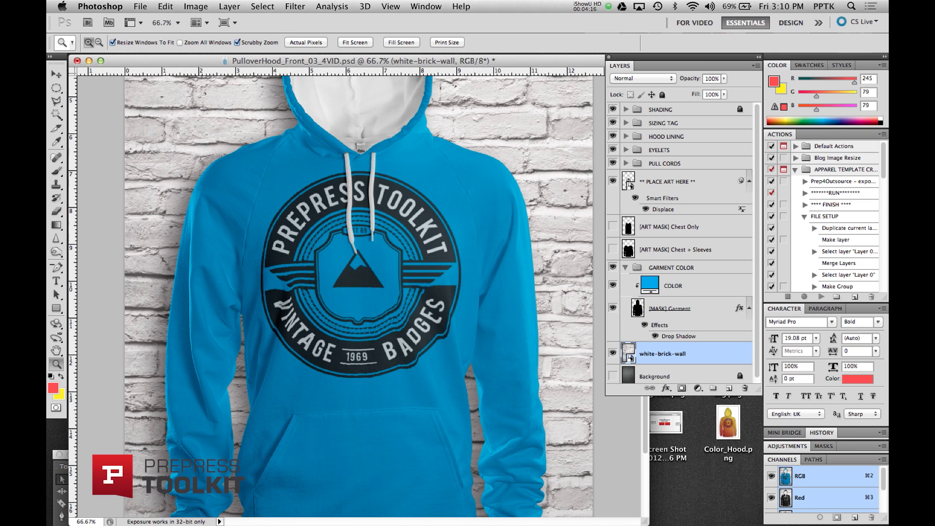
# Step: Edit the Displace smart filter of the ** PLACE ART HERE ** layer, setting its horizontal scale to 4
pyautogui.click(668, 182)
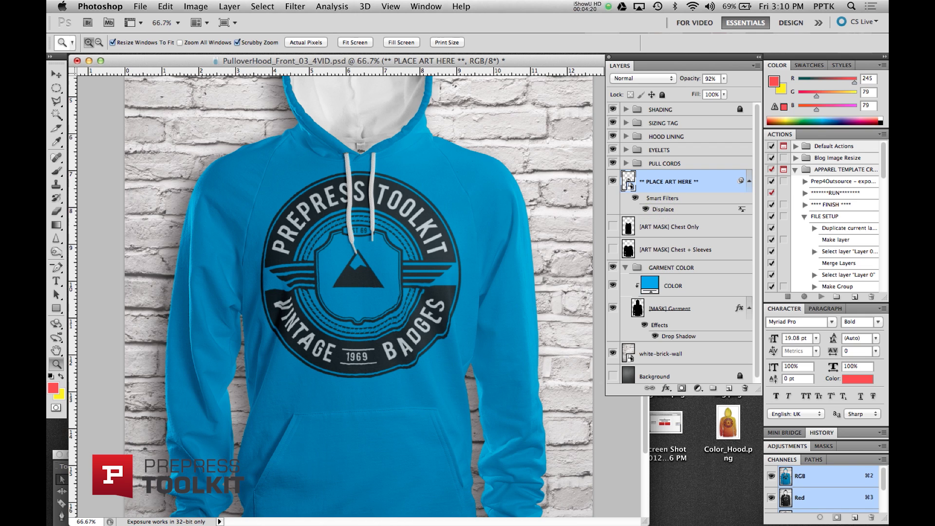
pyautogui.doubleClick(663, 208)
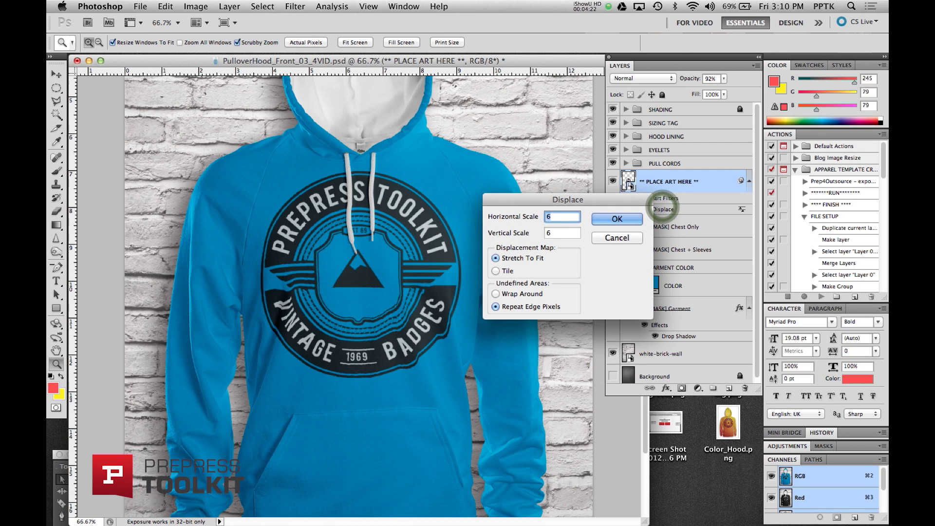
pyautogui.moveTo(596, 197); pyautogui.dragTo(583, 201)
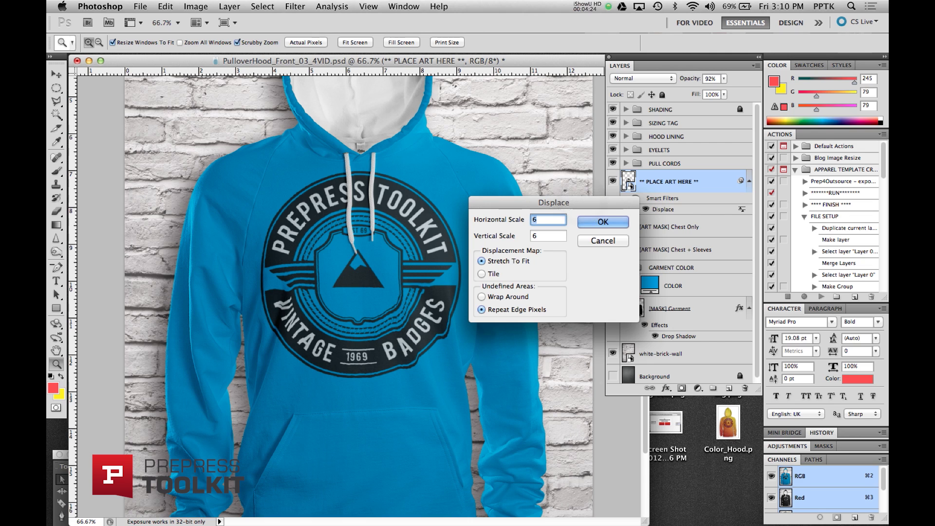
pyautogui.click(546, 221)
pyautogui.click(542, 220)
pyautogui.press('BackSpace')
pyautogui.write('4')
pyautogui.click(539, 235)
pyautogui.click(598, 223)
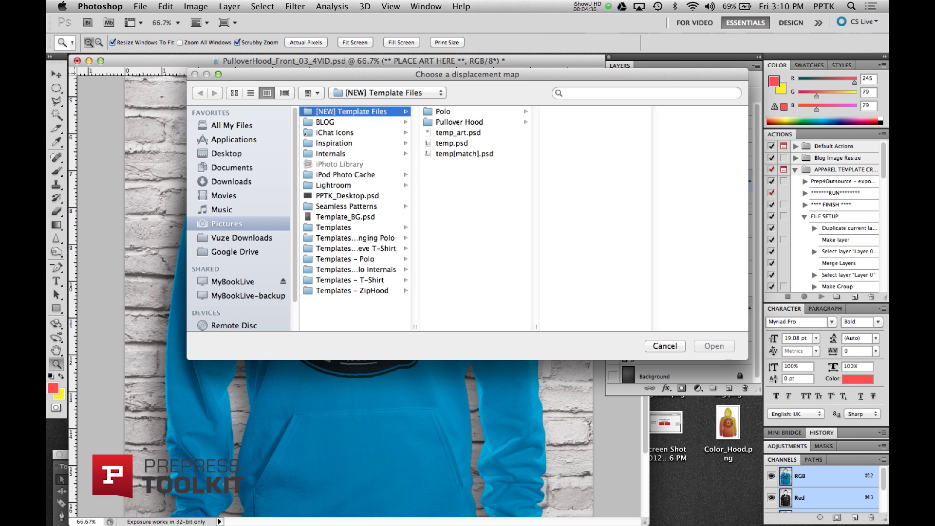
# Step: Load PulloverHood_Front_03_map.psd from Desktop > PULLOVER HOOD > Front 03 > displace-map as the displacement map
pyautogui.click(233, 167)
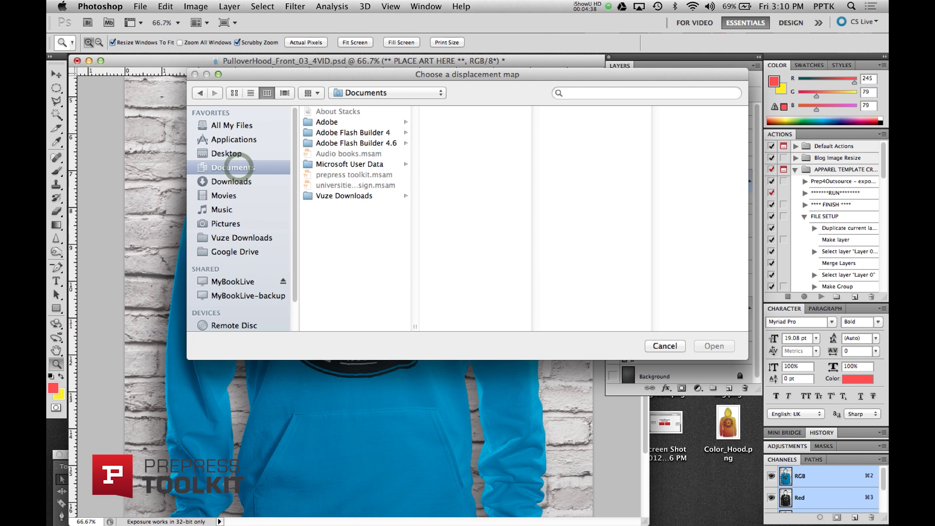
pyautogui.click(233, 153)
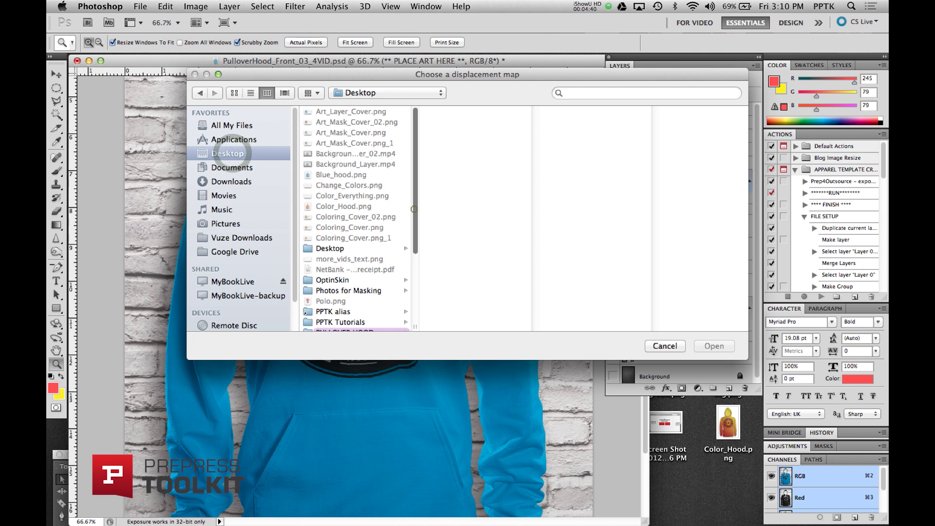
pyautogui.moveTo(414, 172); pyautogui.dragTo(414, 209)
pyautogui.click(349, 277)
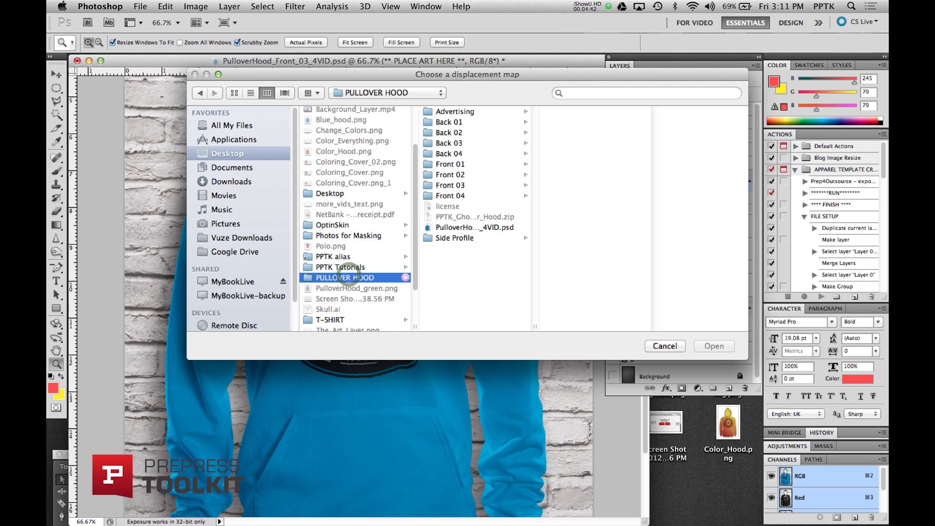
pyautogui.click(446, 185)
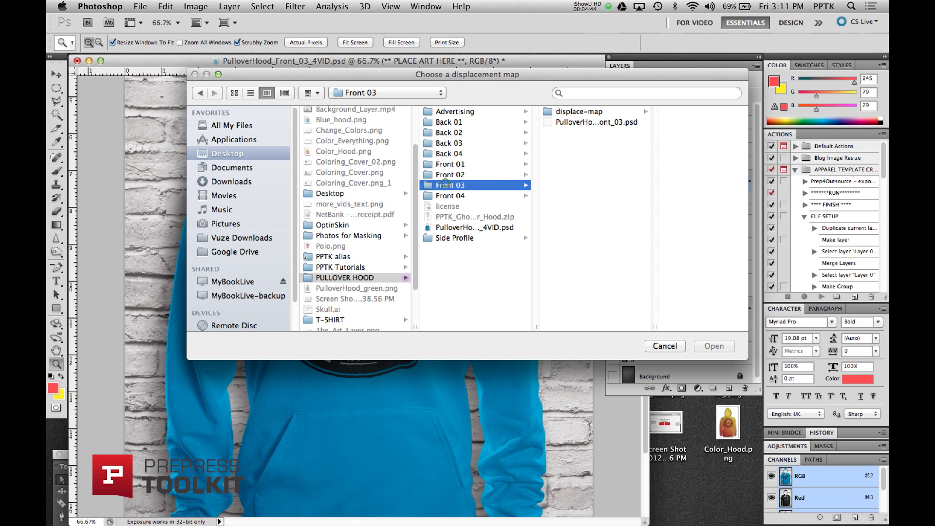
pyautogui.click(570, 111)
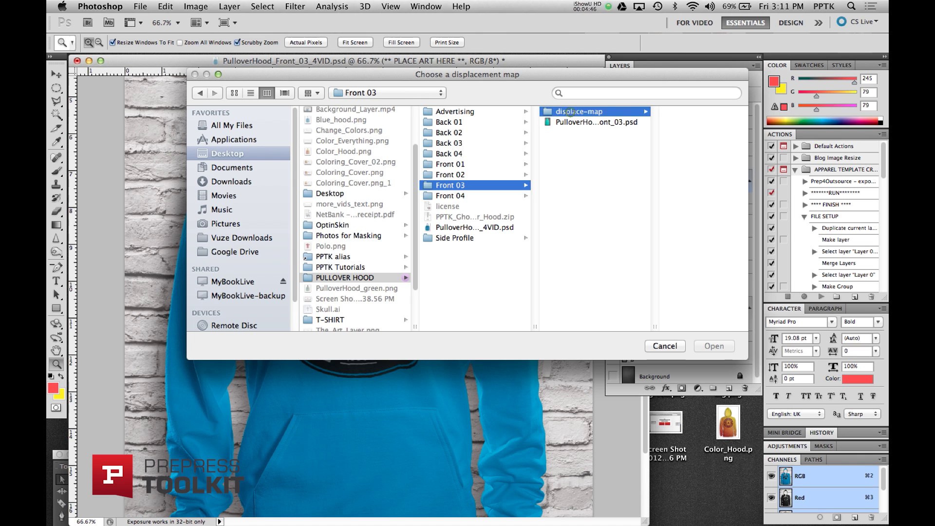
pyautogui.click(658, 111)
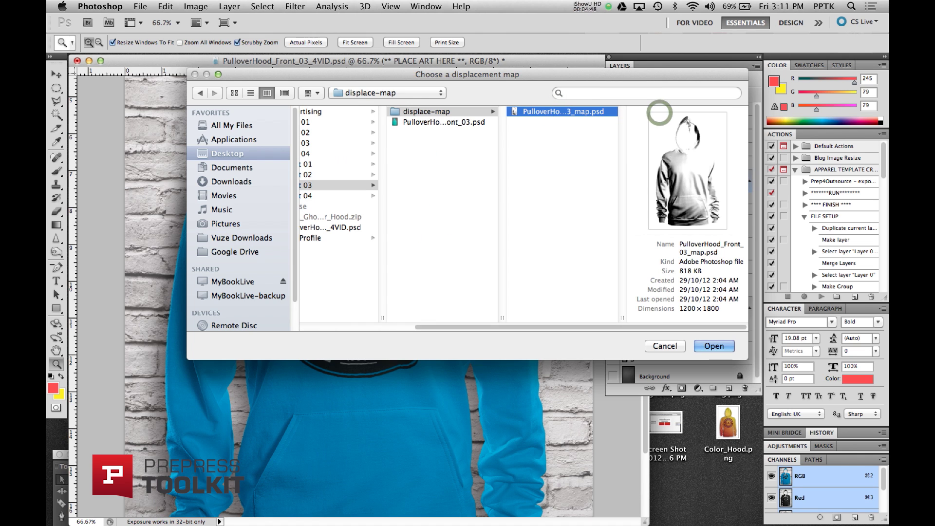
pyautogui.press('Return')
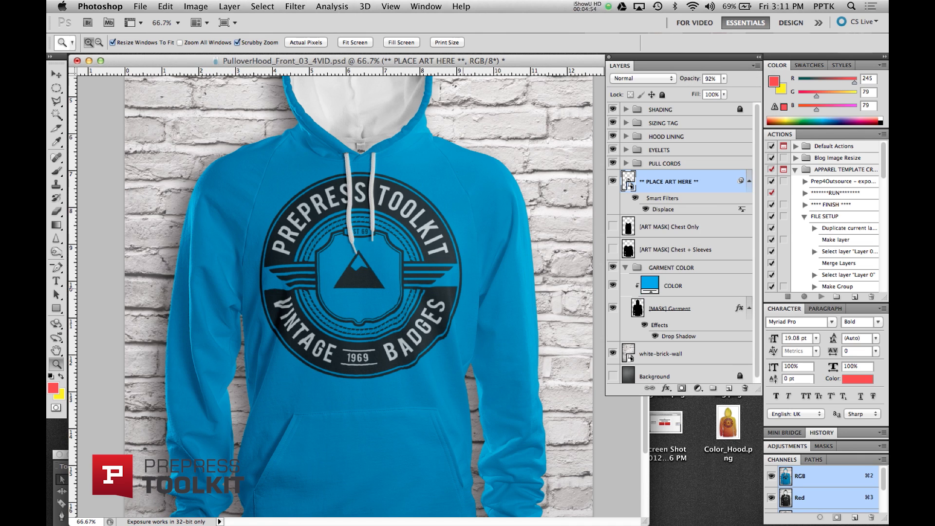